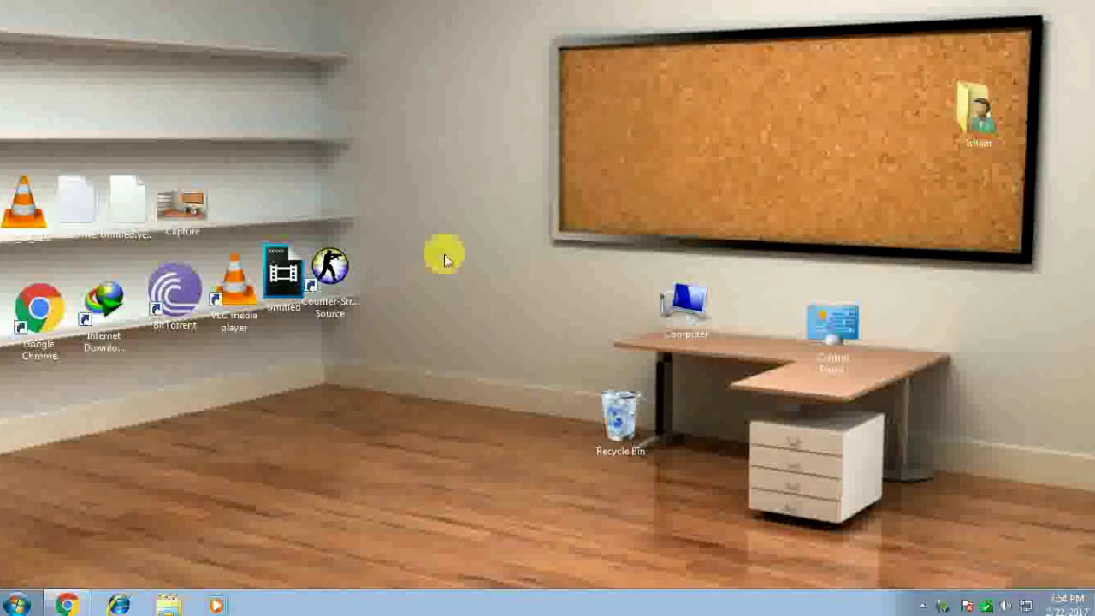
Dismiss the scan-and-fix prompt for Removable Disk (H:) and open the drive's folder
right_click(447, 227)
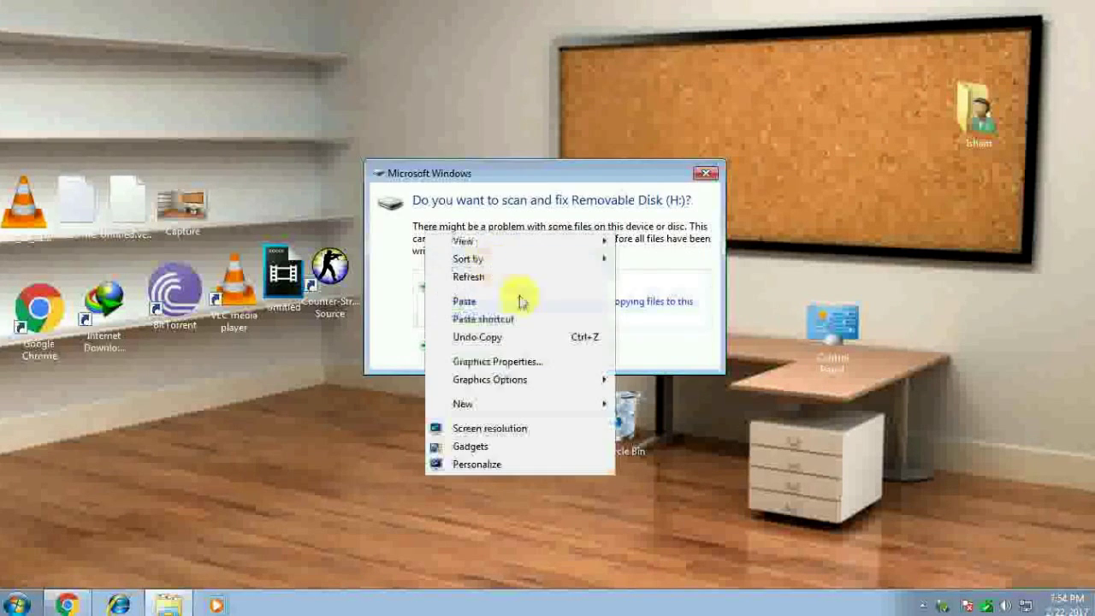
click(505, 276)
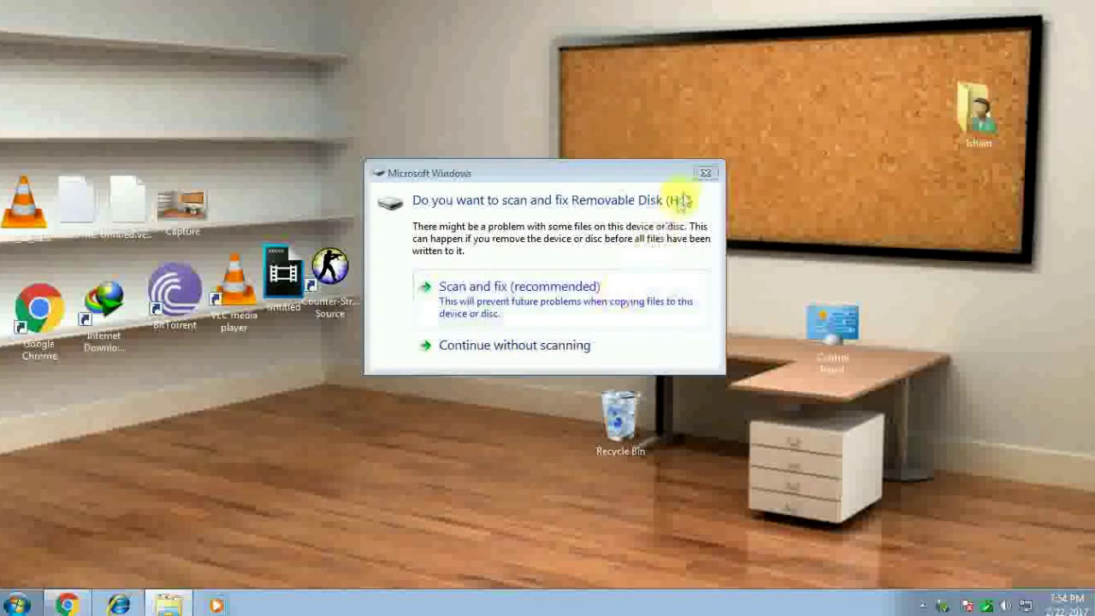
click(706, 173)
click(516, 288)
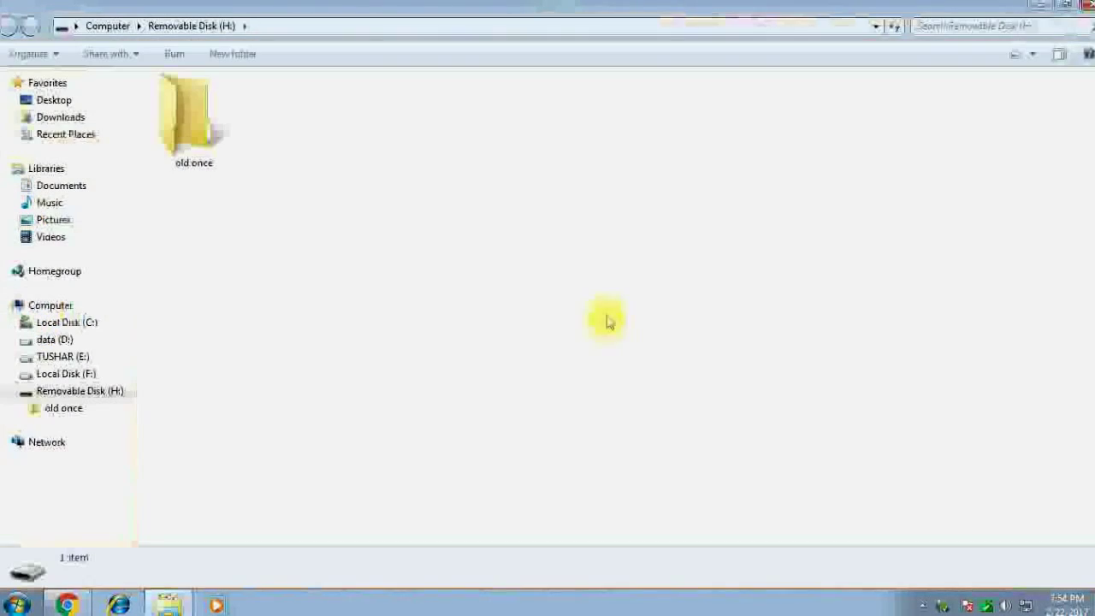
Delete the "old once" folder from Removable Disk (H:)
click(196, 152)
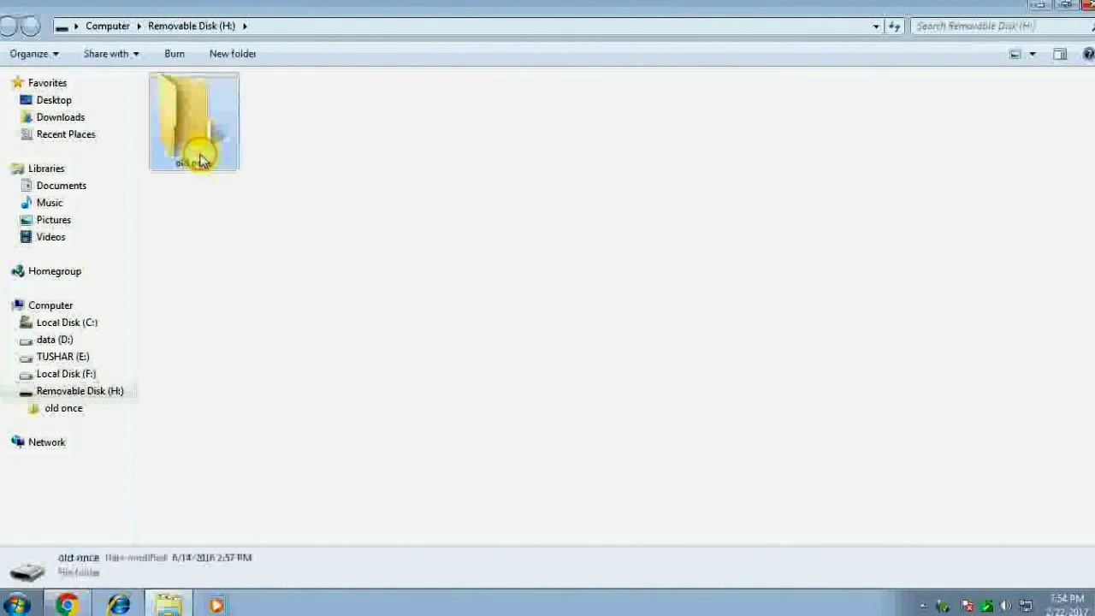
click(53, 307)
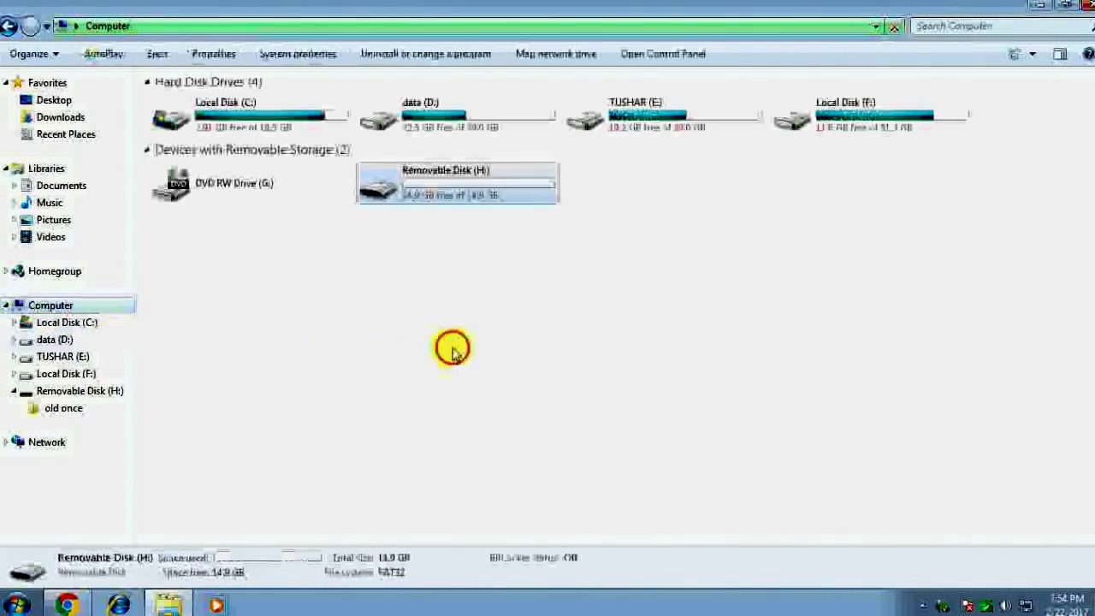
right_click(507, 278)
click(518, 342)
double_click(455, 175)
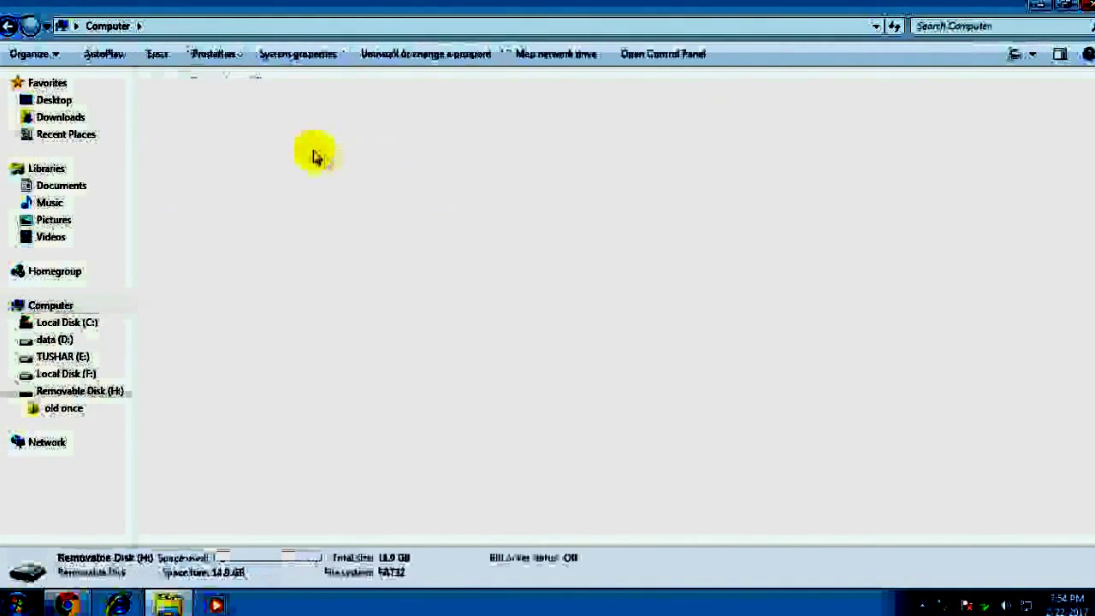
key(Delete)
key(Return)
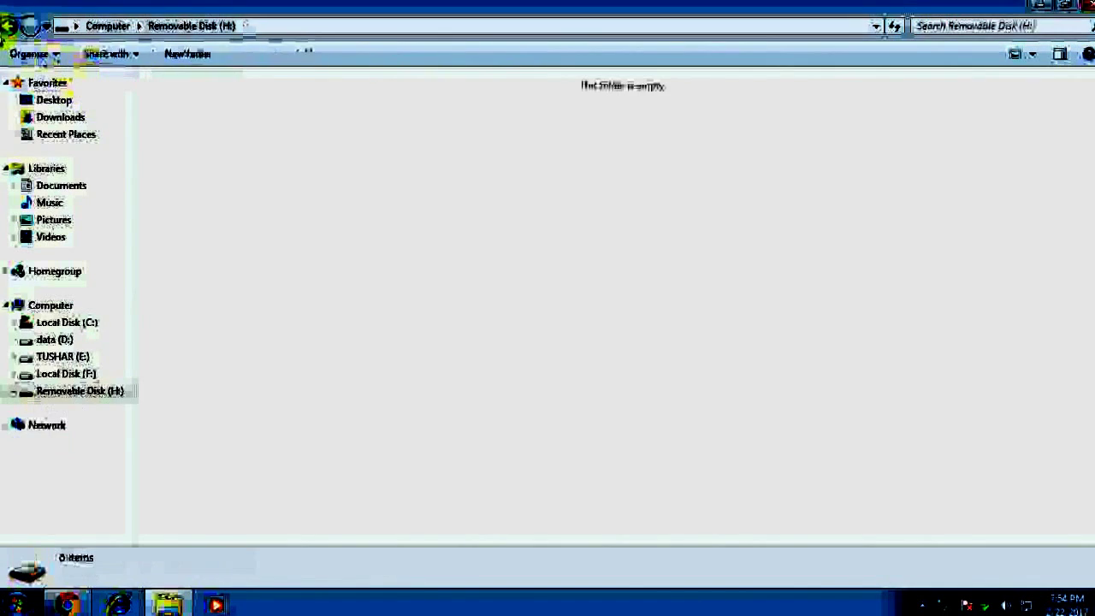
click(12, 26)
click(526, 267)
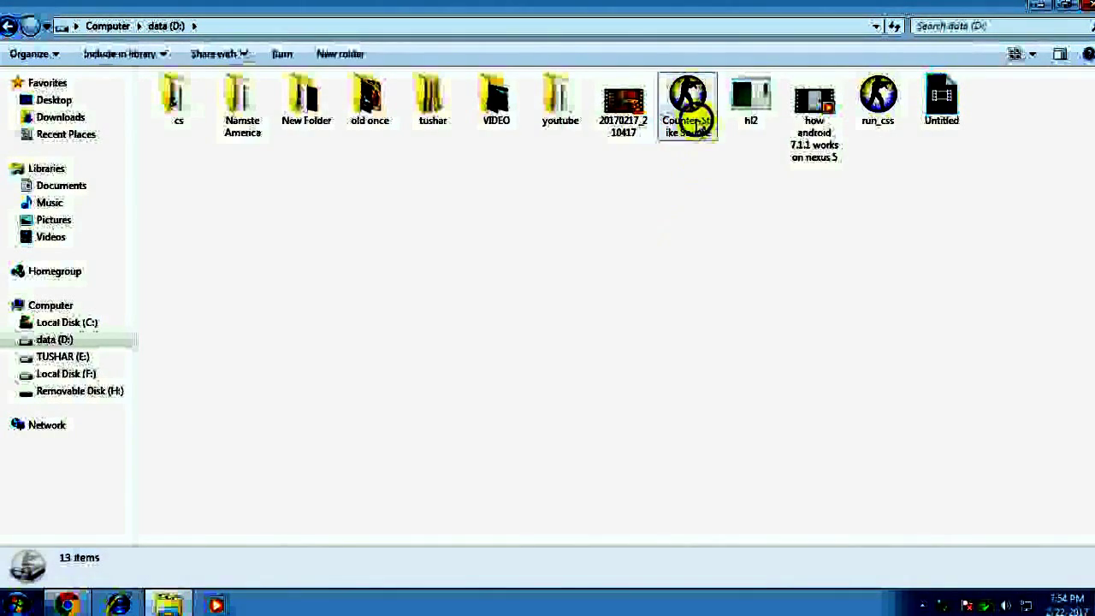
Copy the Counter-Strike Source application from data (D:) and paste it into Removable Disk (H:)
right_click(699, 119)
click(731, 448)
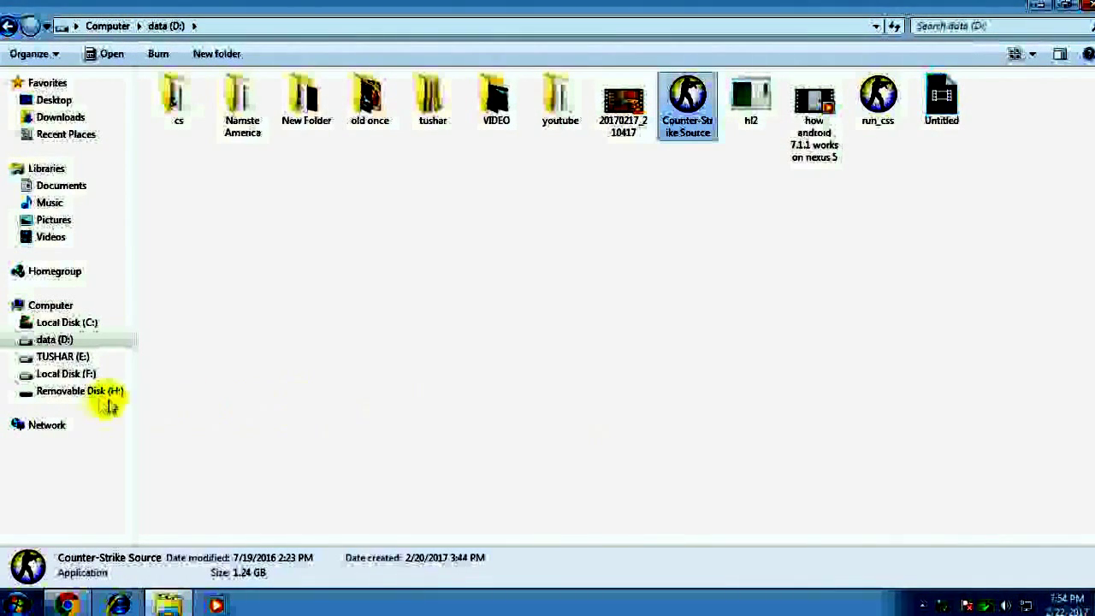
click(80, 393)
right_click(315, 176)
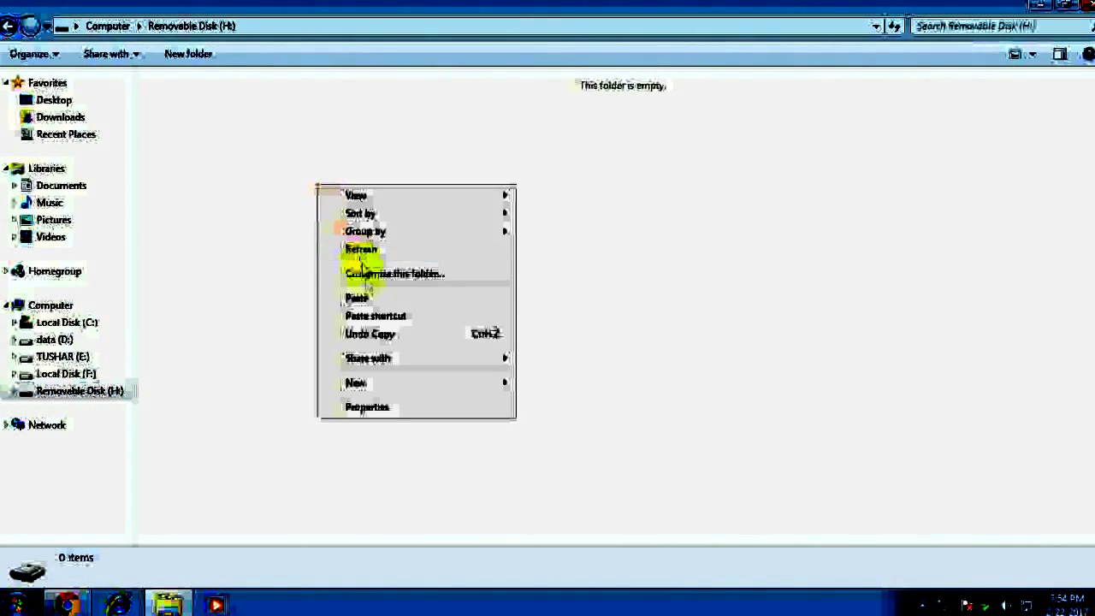
click(49, 299)
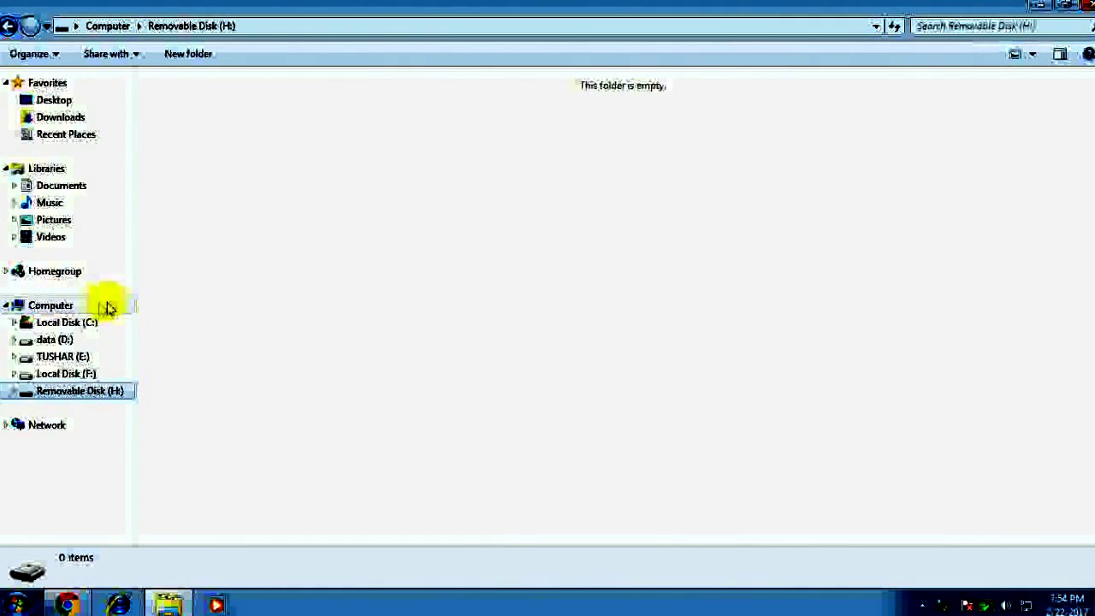
right_click(346, 223)
click(403, 339)
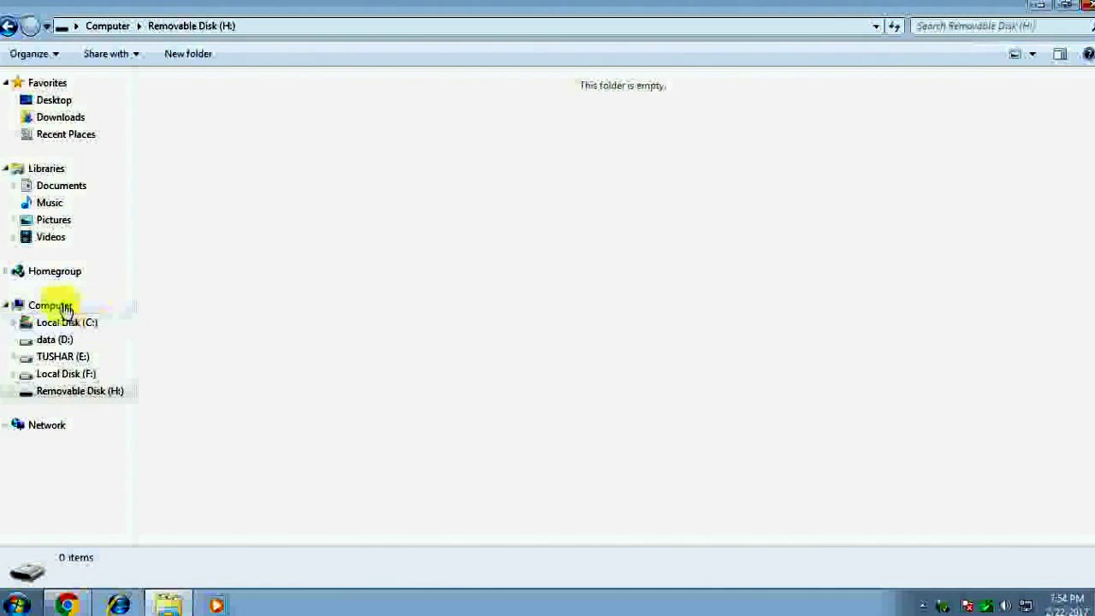
Go to the Computer overview and expand the copy progress details to examine the transfer speed
click(45, 304)
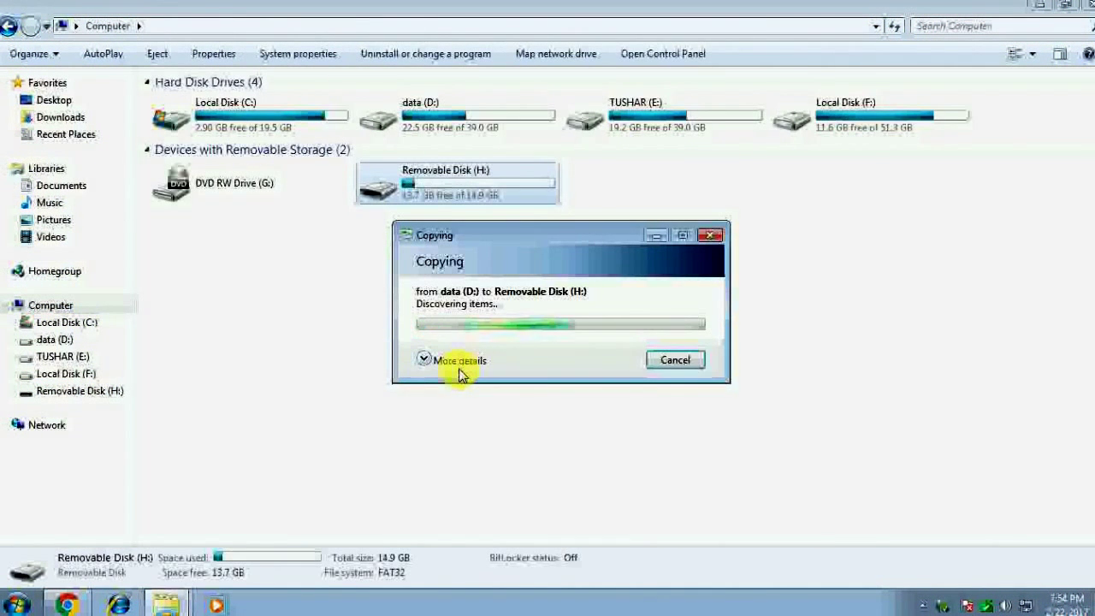
click(362, 345)
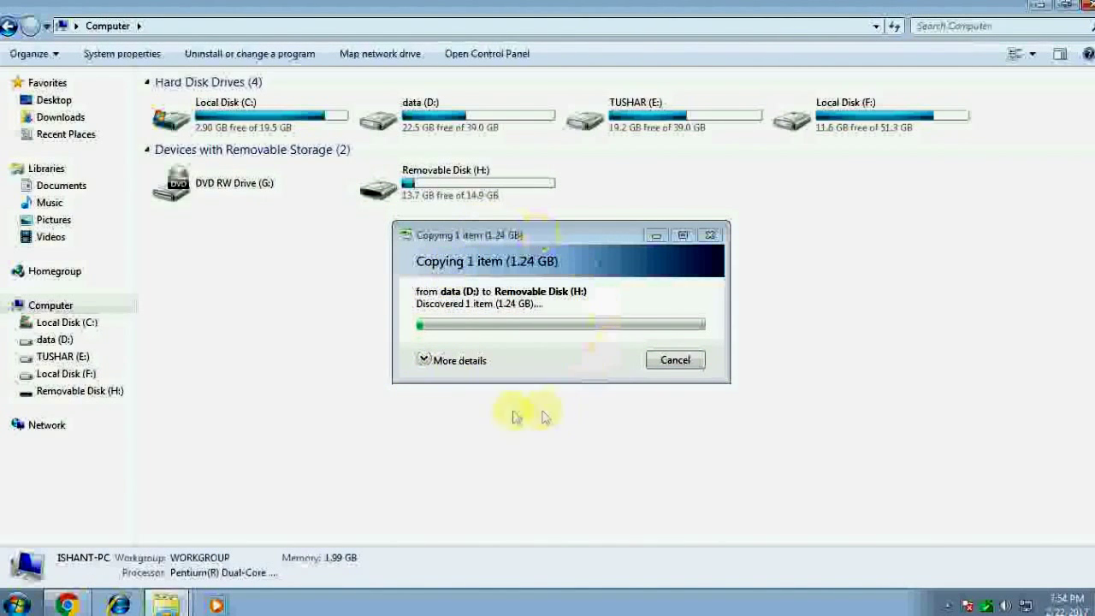
click(430, 360)
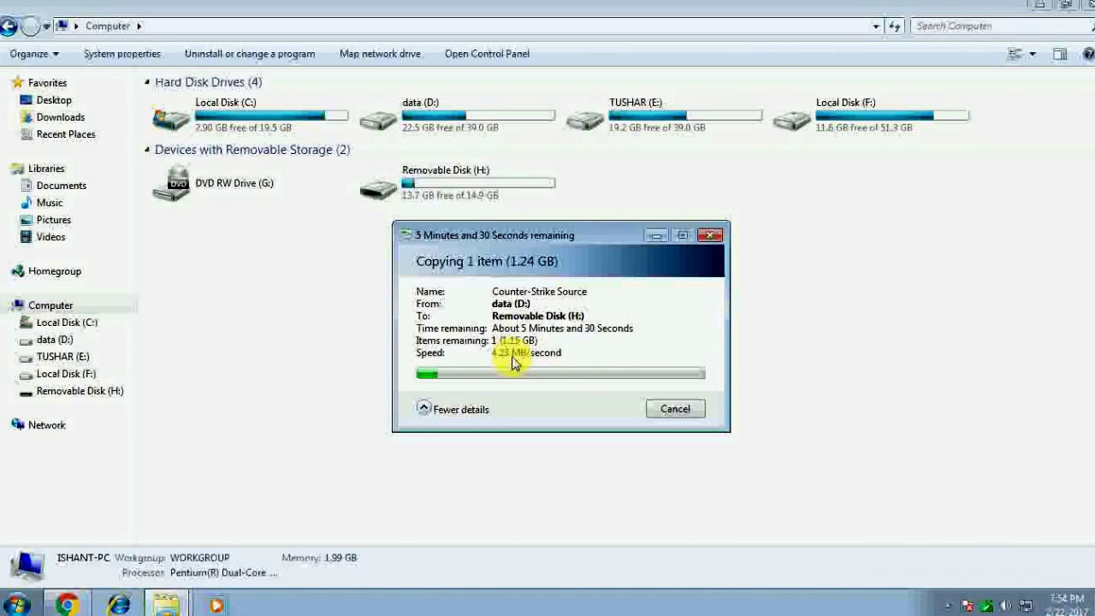
Cancel the running copy of Counter-Strike Source and refresh the drive overview
click(676, 409)
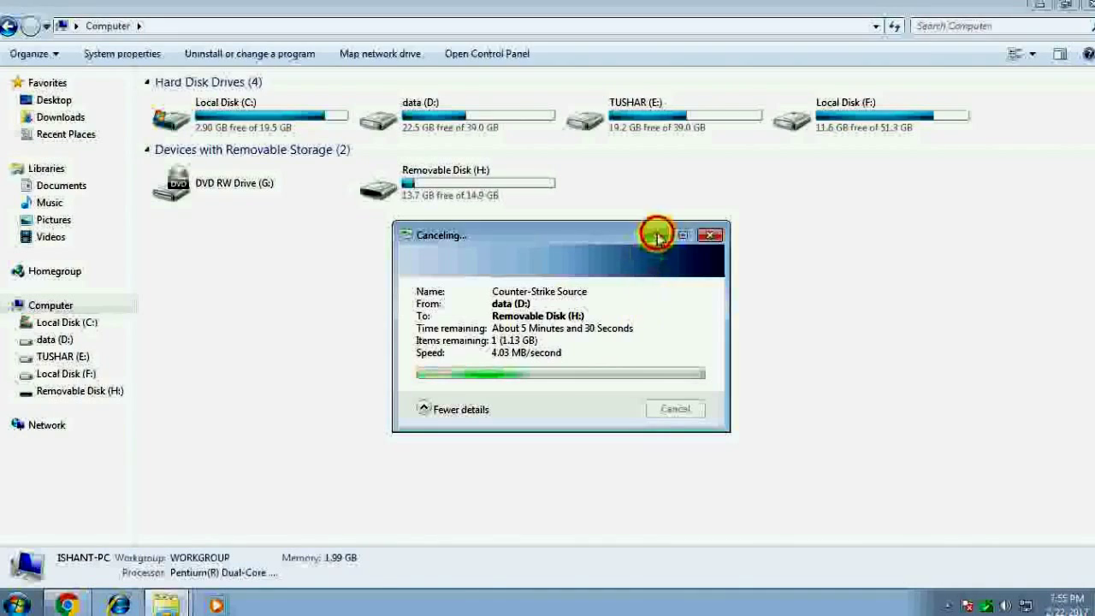
right_click(423, 273)
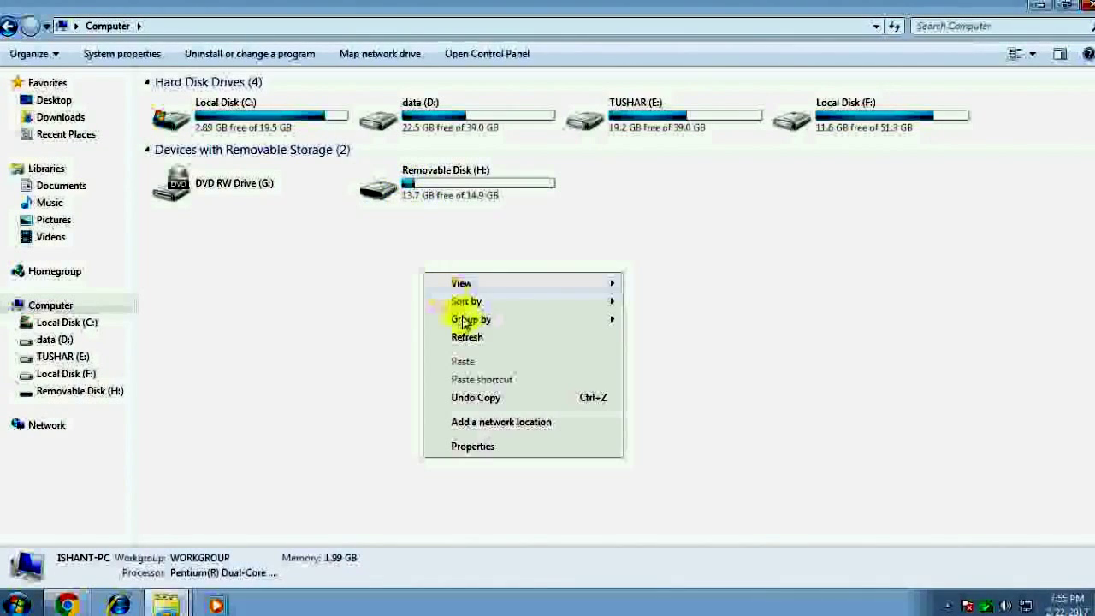
click(482, 337)
Dismiss the scan-and-fix prompt and examine the file system and space usage in the properties of Removable Disk (H:)
click(396, 180)
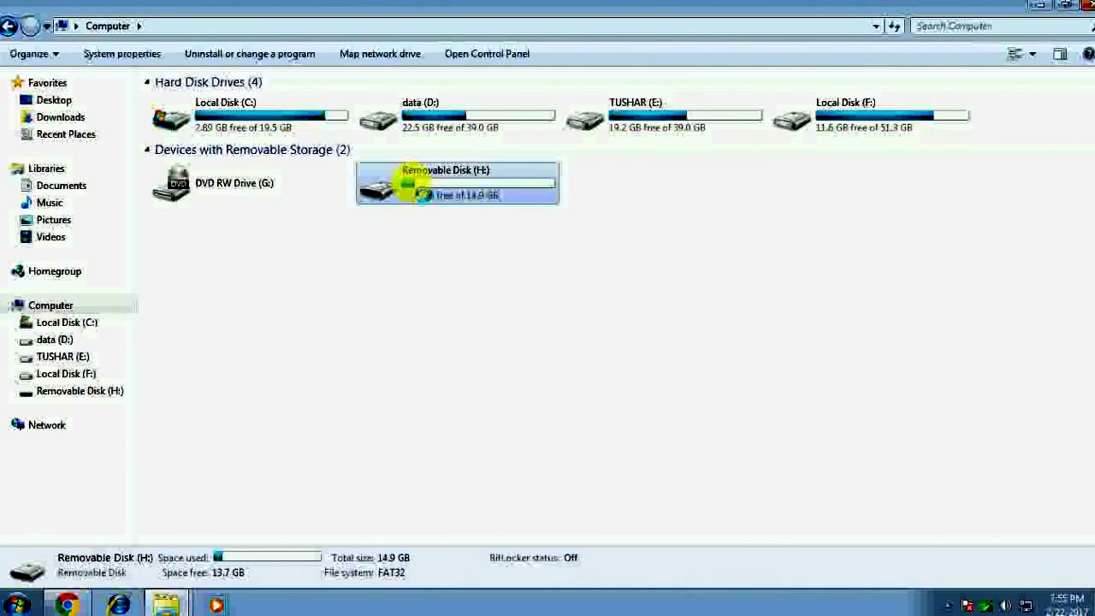
right_click(424, 184)
click(465, 551)
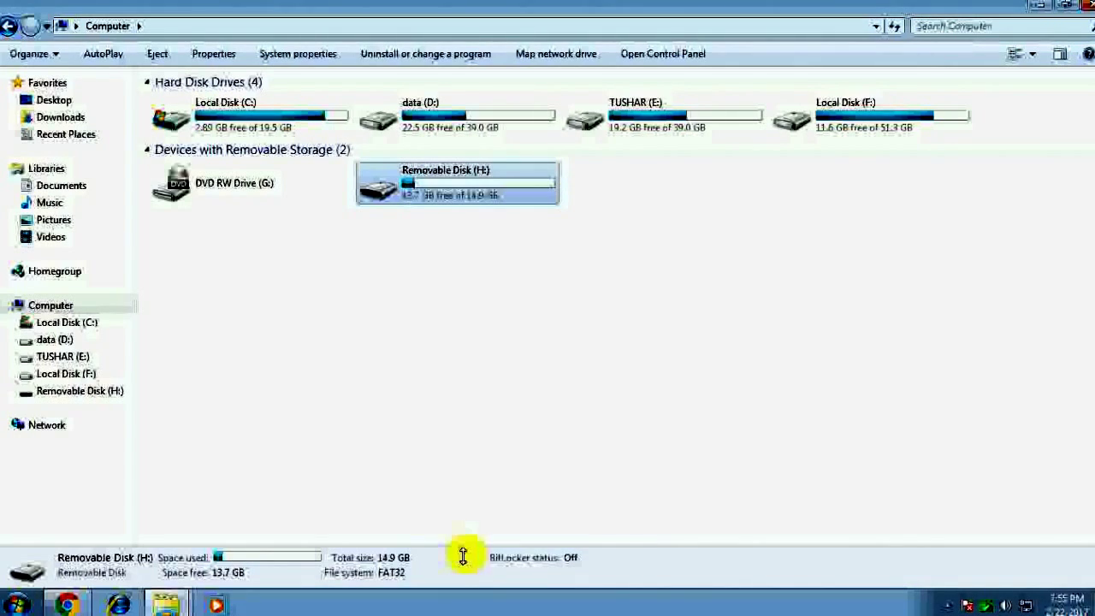
click(399, 291)
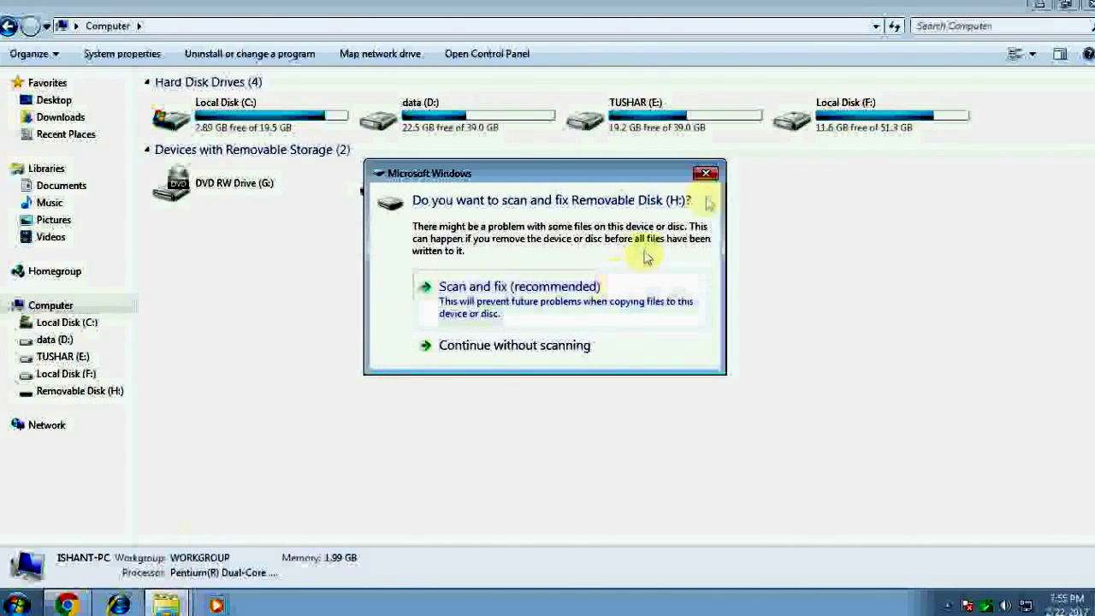
click(708, 175)
click(677, 93)
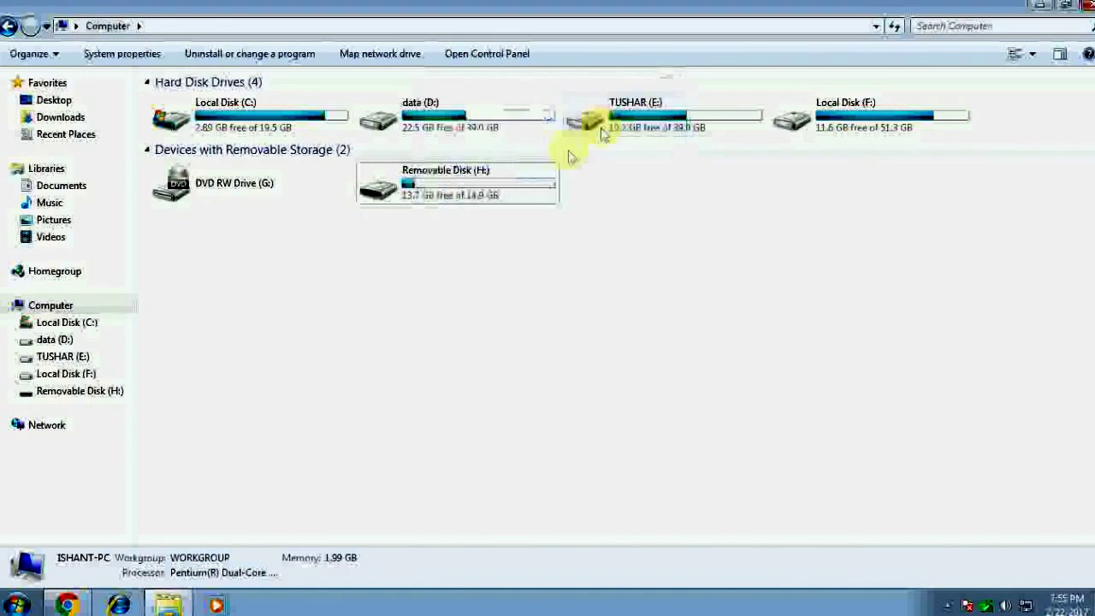
click(434, 190)
right_click(434, 190)
click(476, 548)
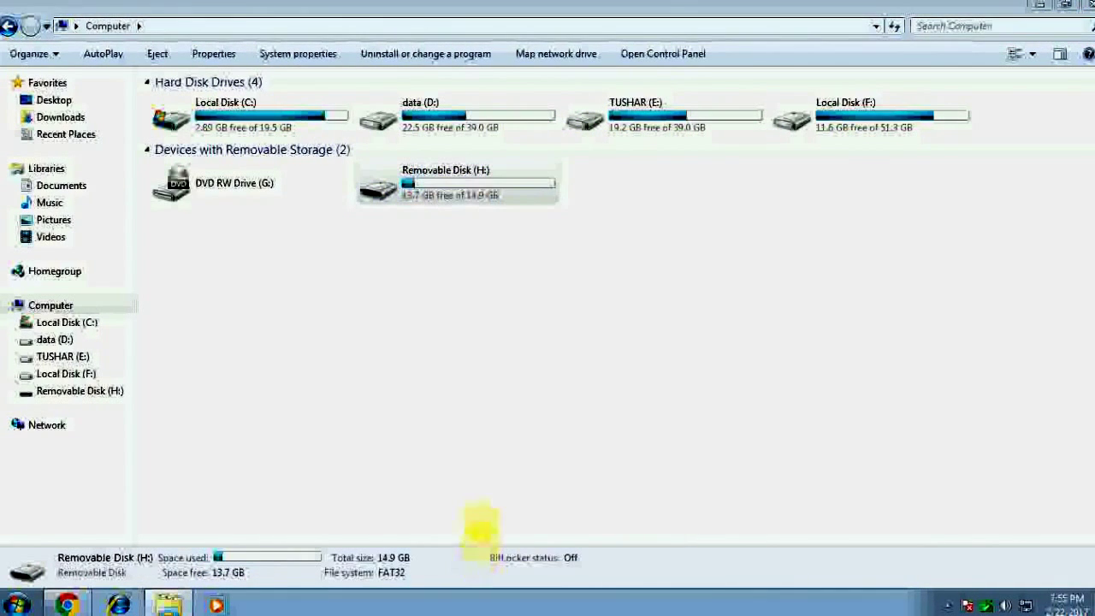
right_click(430, 289)
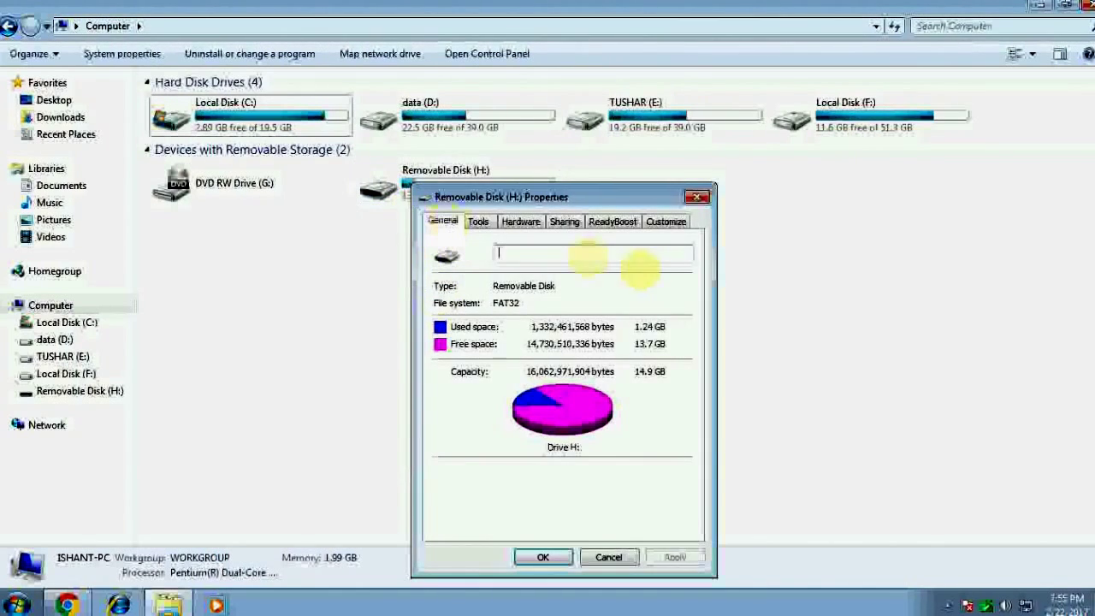
click(693, 199)
Quick-format Removable Disk (H:) with the NTFS file system, accepting the data erasure, and close the format dialog
right_click(521, 203)
click(439, 200)
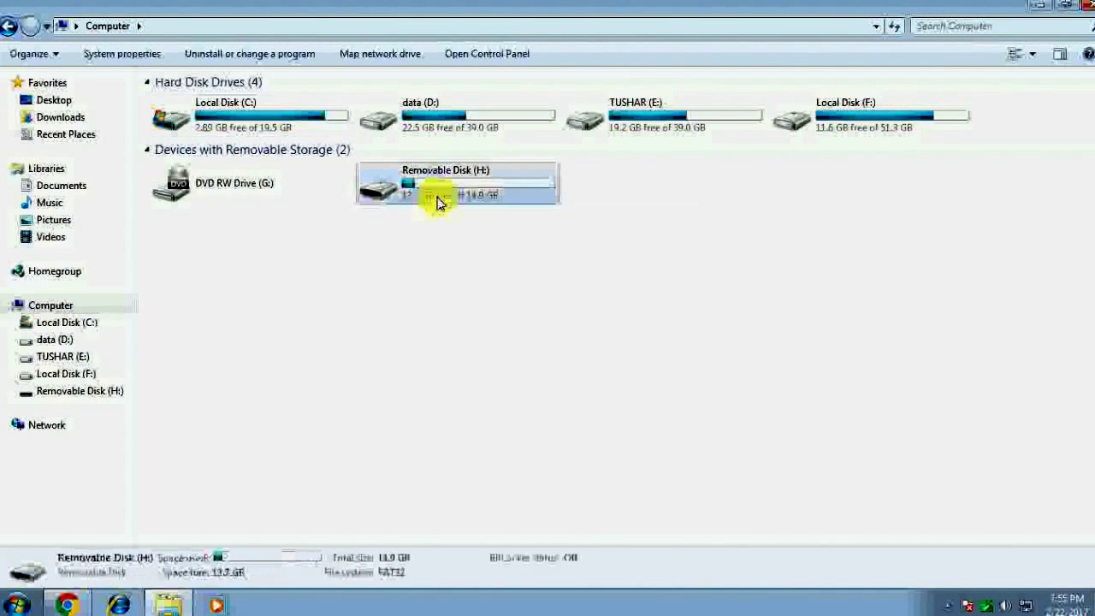
right_click(440, 200)
click(480, 418)
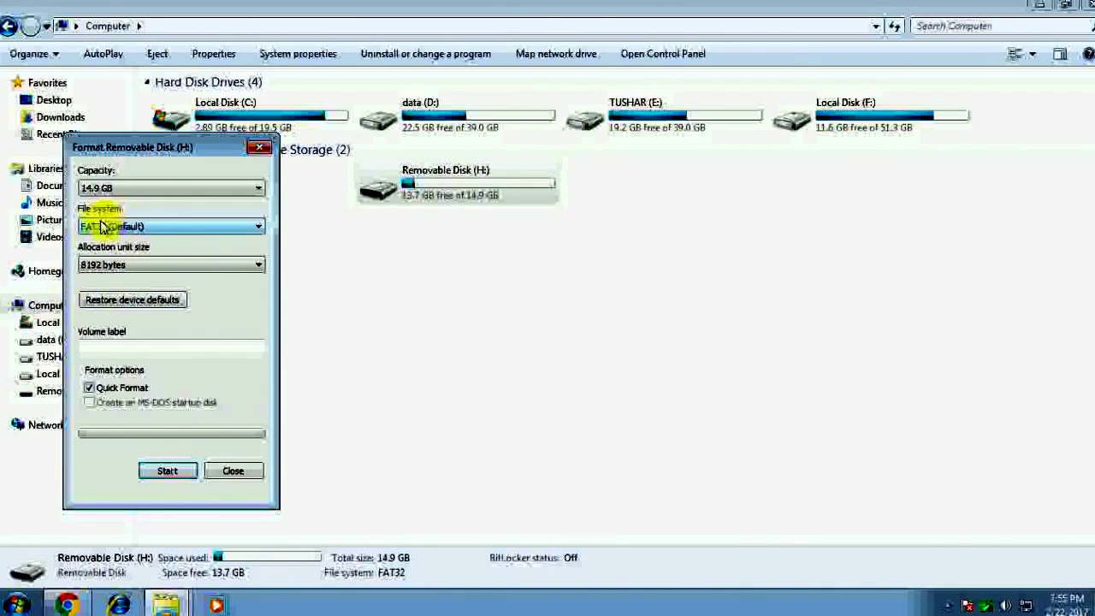
click(94, 230)
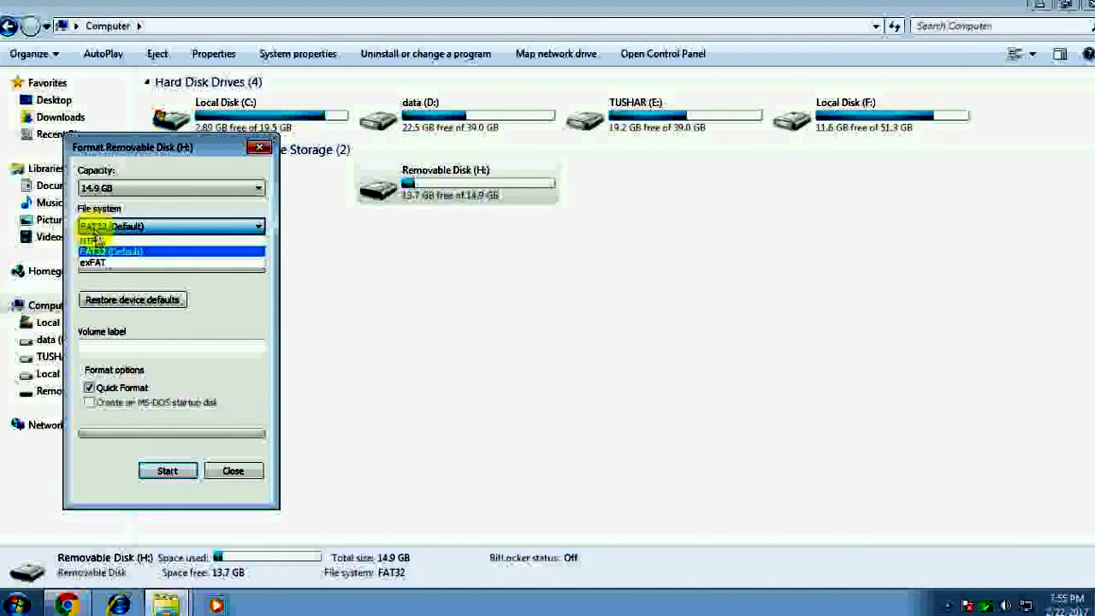
click(97, 243)
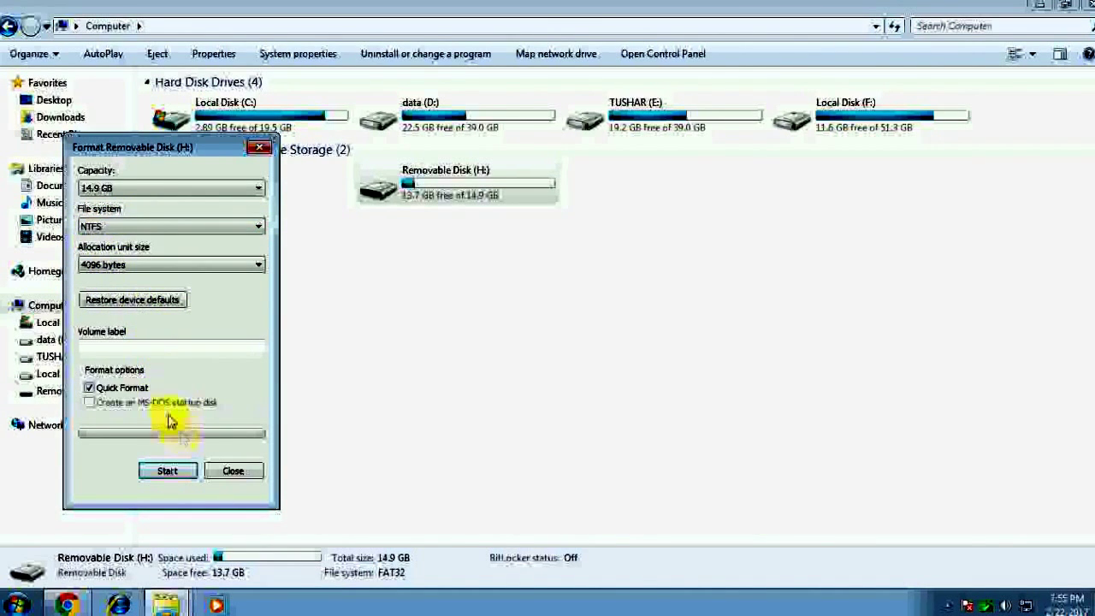
click(167, 471)
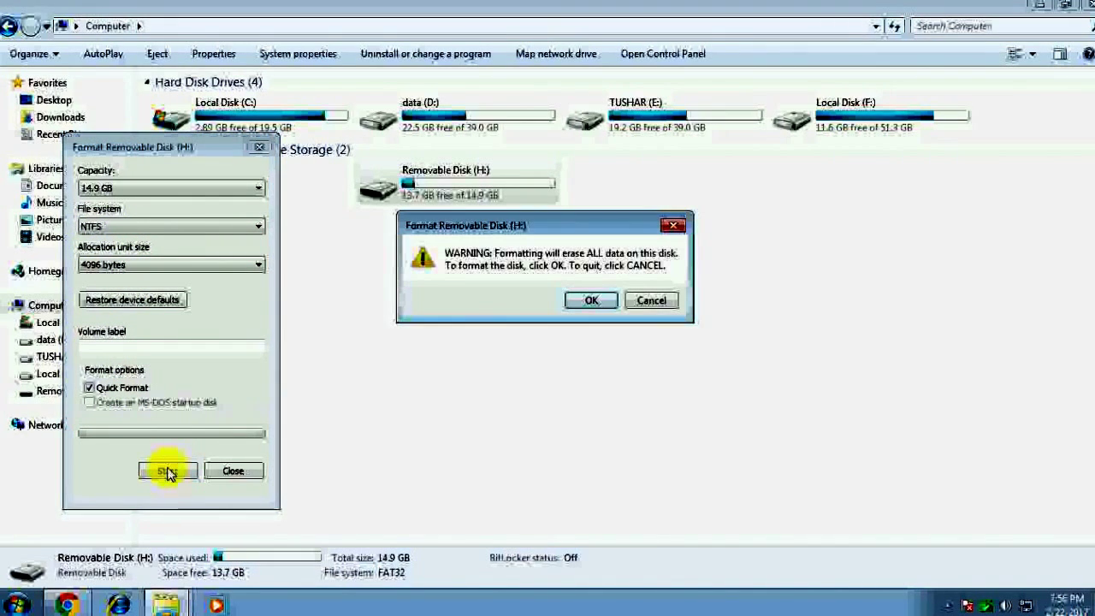
click(590, 301)
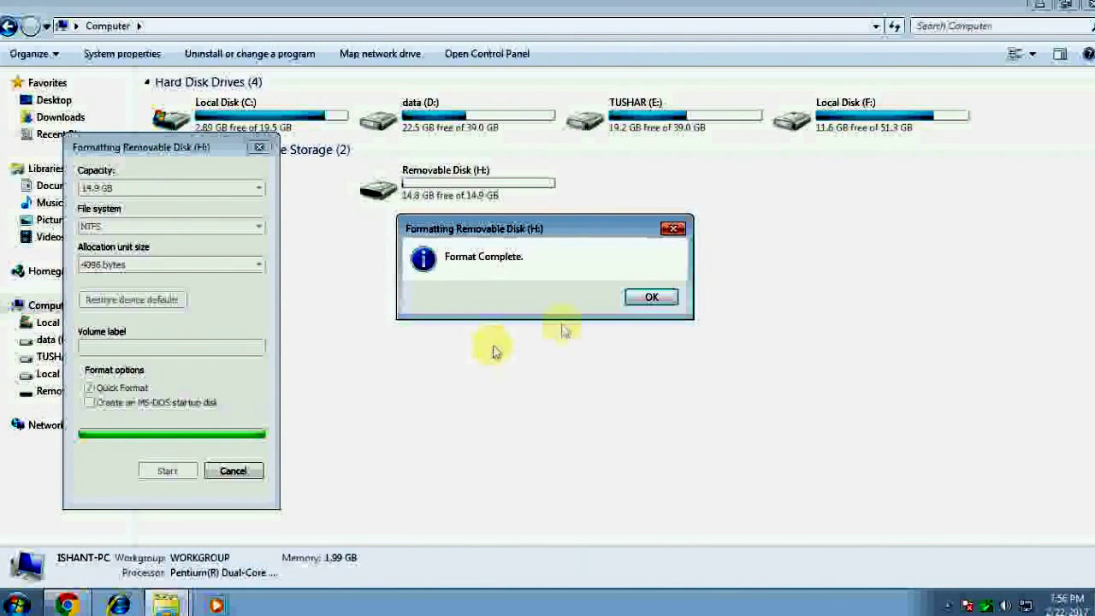
click(652, 297)
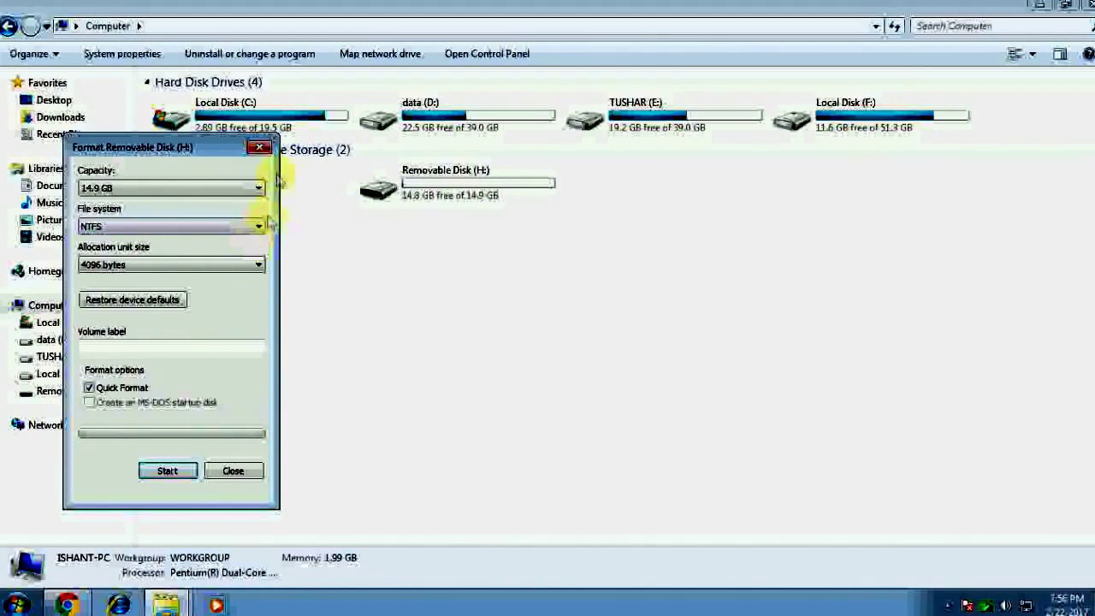
click(259, 147)
Check the contents of data (D:) and of the formatted Removable Disk (H:), returning to the drive overview
double_click(457, 123)
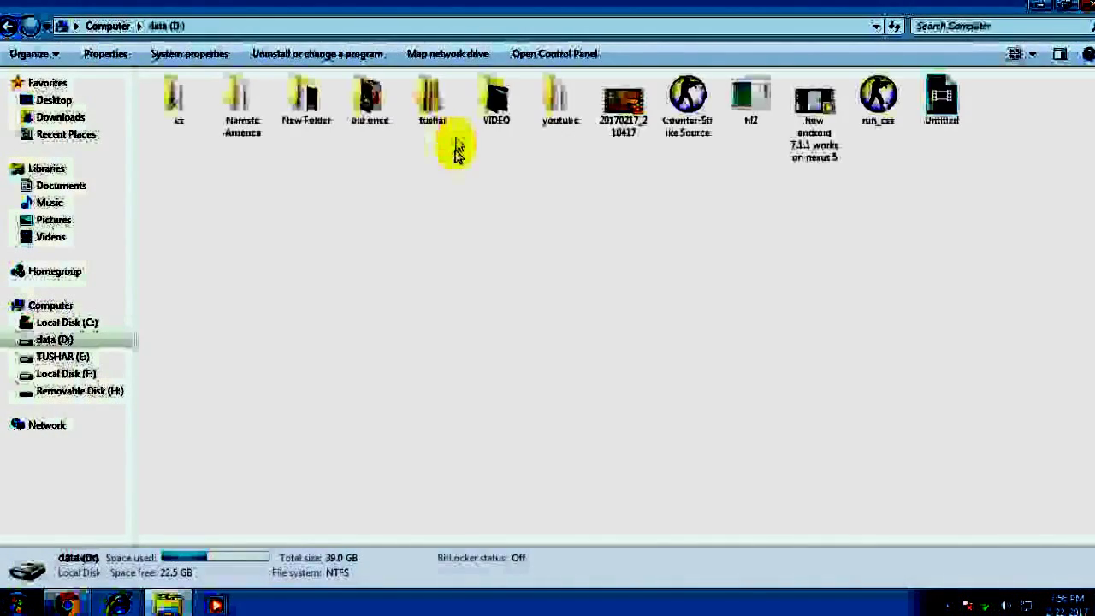
click(9, 26)
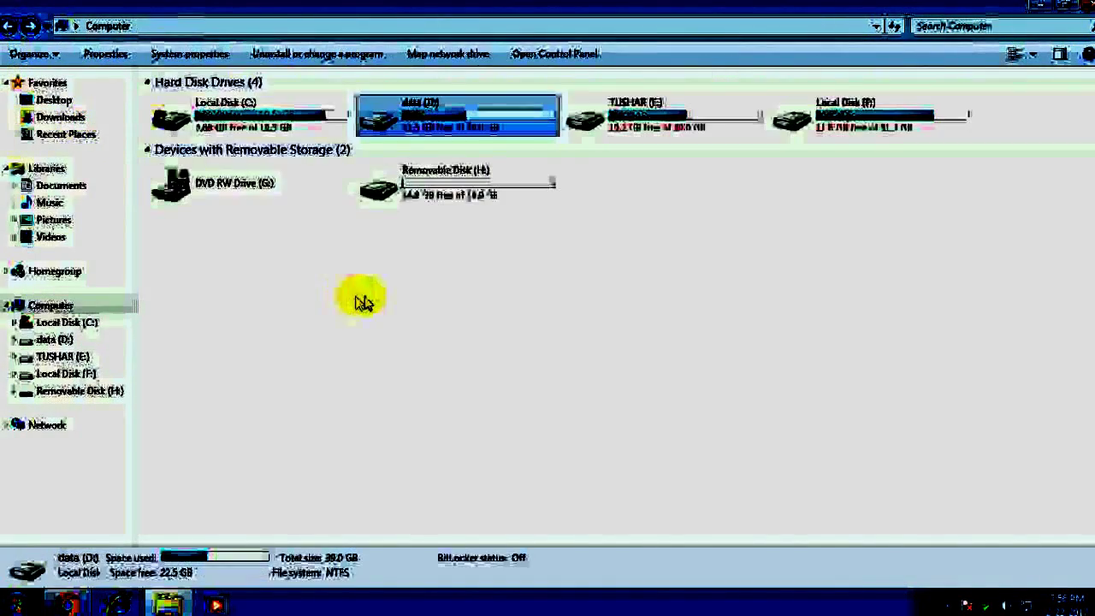
click(363, 302)
double_click(403, 194)
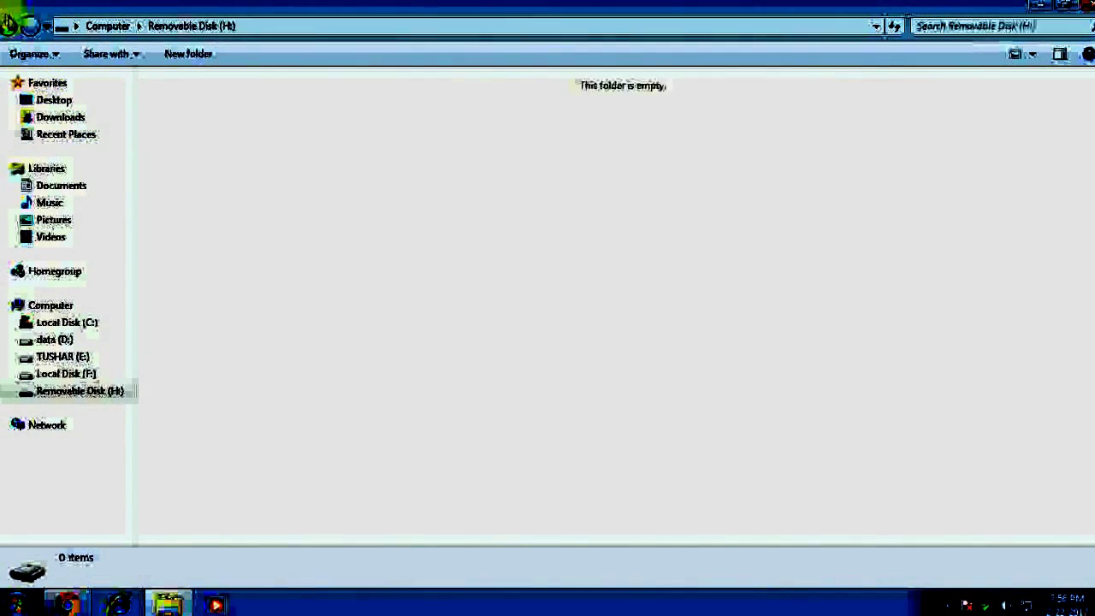
click(9, 24)
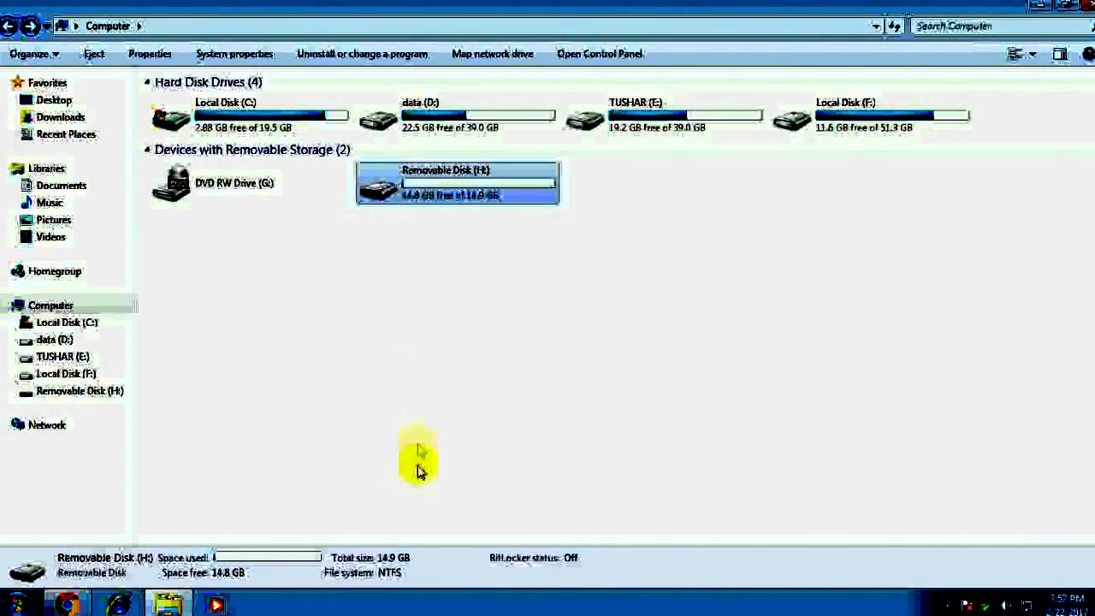
Send the Counter-Strike Source application from data (D:) to Removable Disk (H:)
click(440, 330)
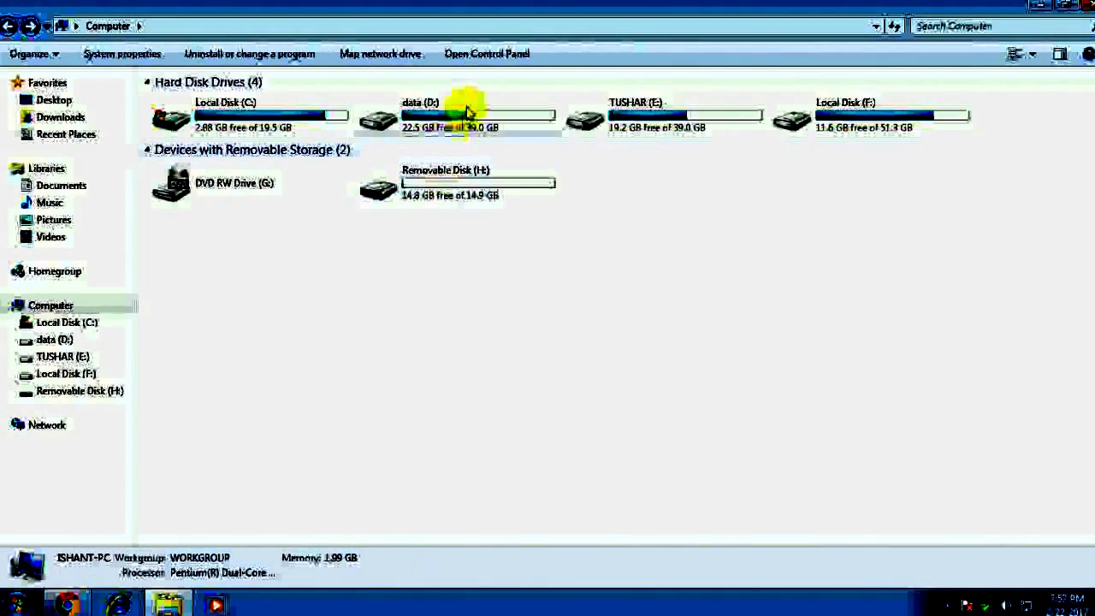
double_click(464, 106)
click(689, 123)
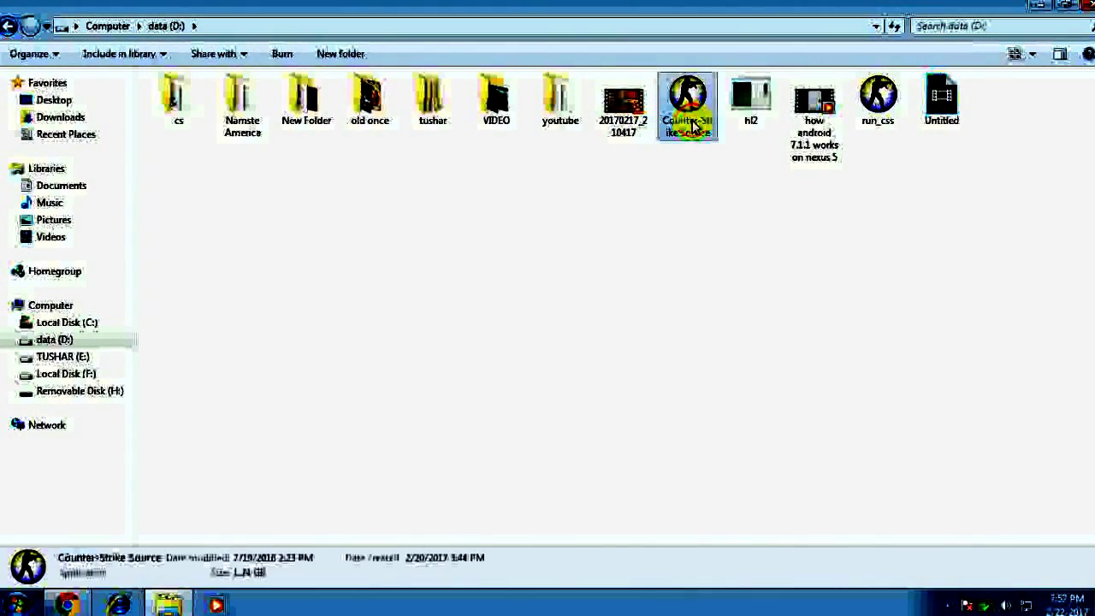
right_click(689, 122)
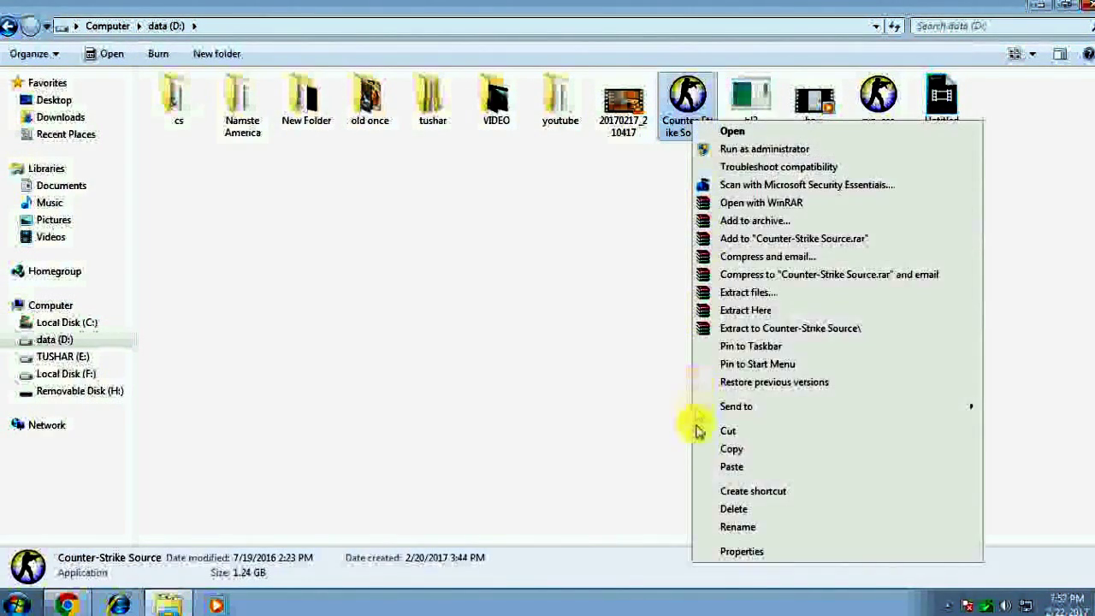
mouse_move(741, 411)
click(584, 513)
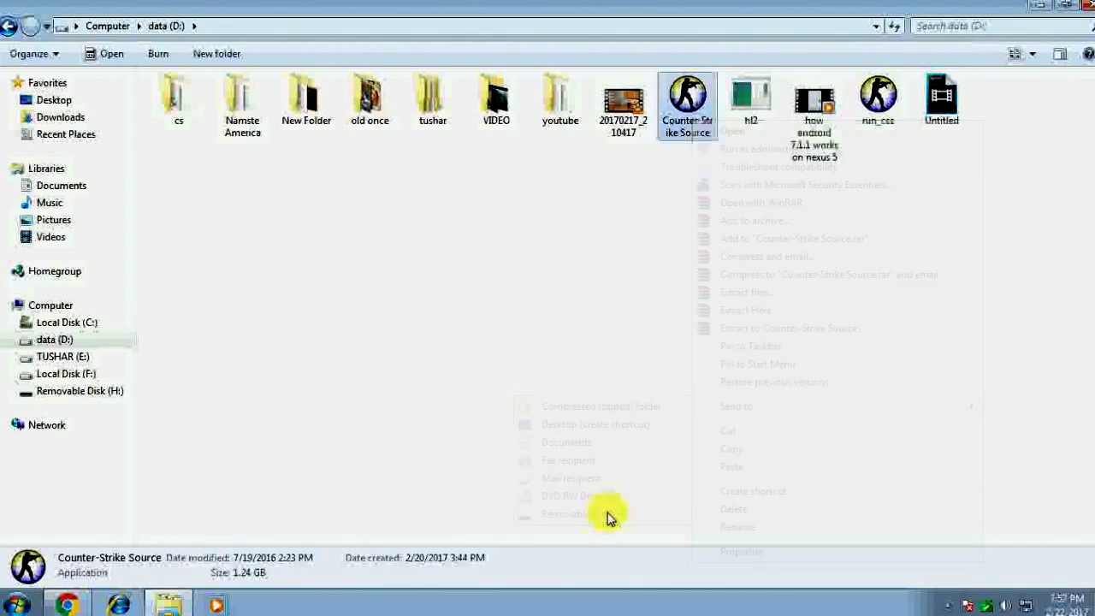
Examine the detailed progress and speed of the new copy from the Computer overview, then minimize the progress window
click(50, 305)
click(448, 361)
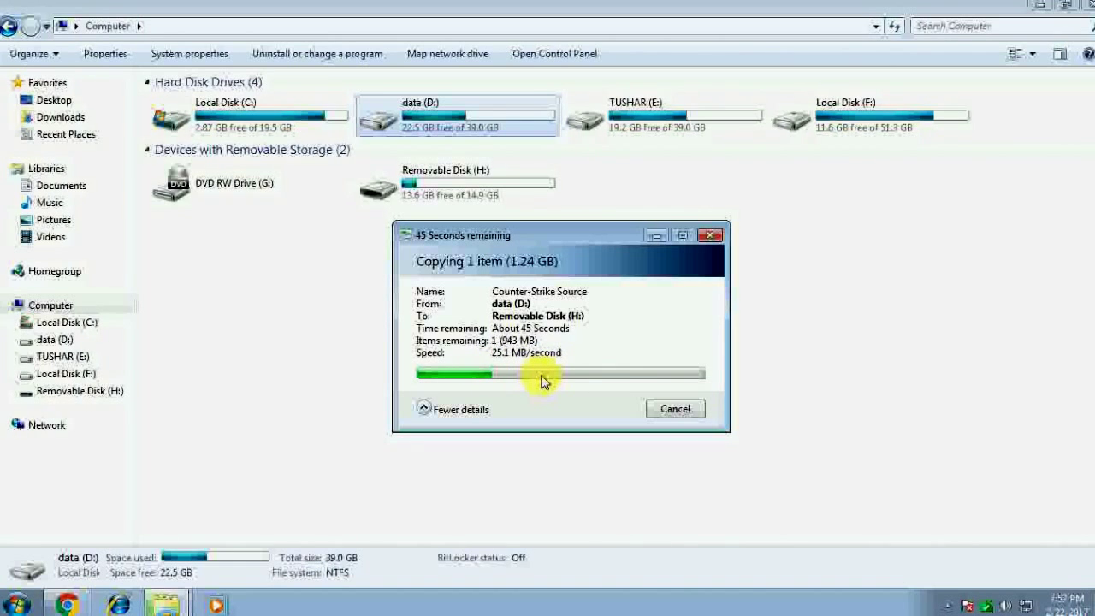
click(658, 242)
click(655, 259)
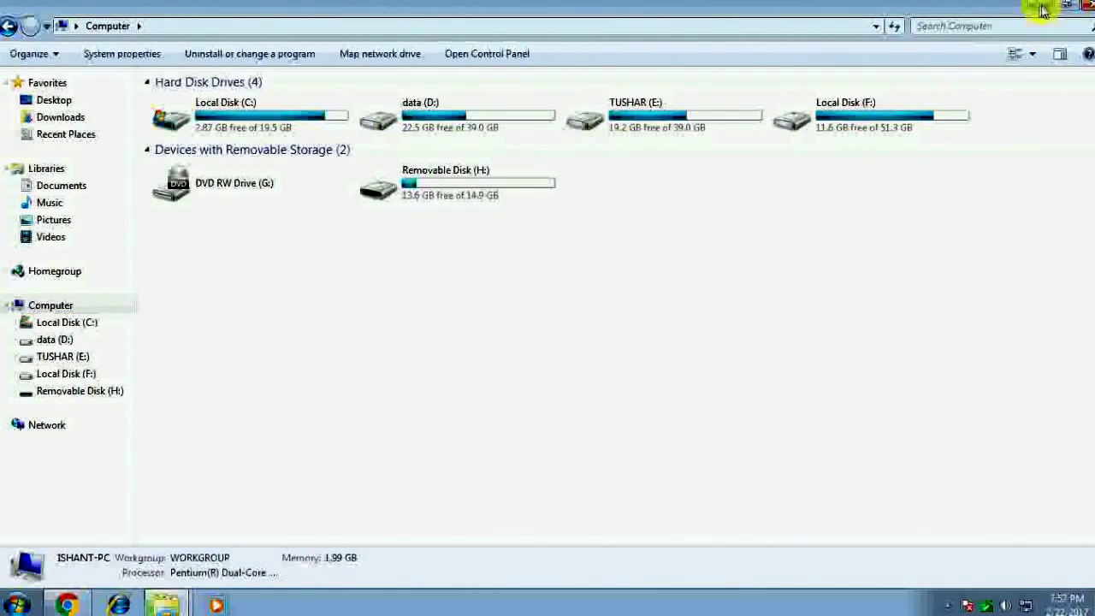